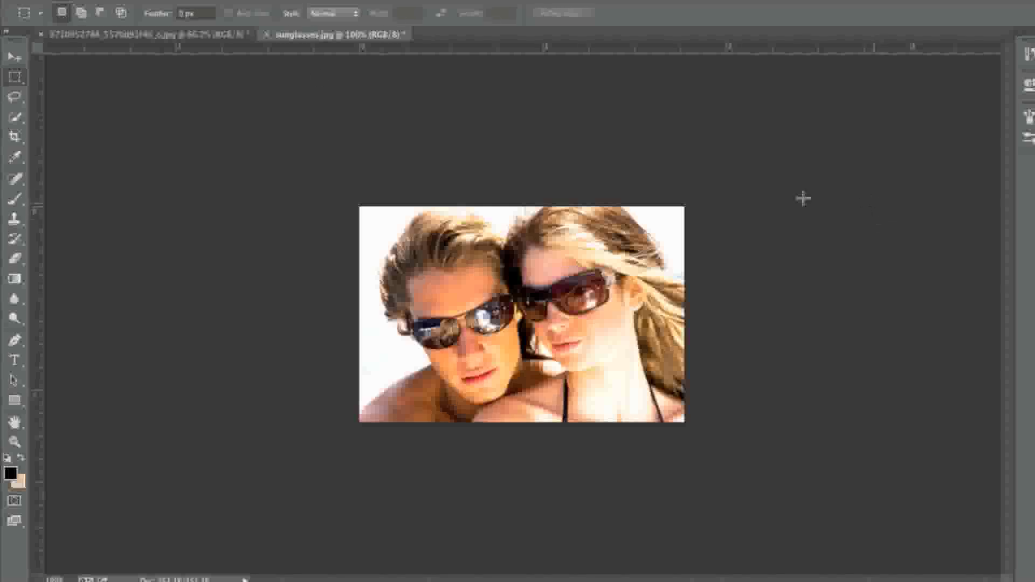
# - Copy the whole couple photo from sunglasses.jpg and paste it onto the beach image as a new layer
pyautogui.click(156, 34)
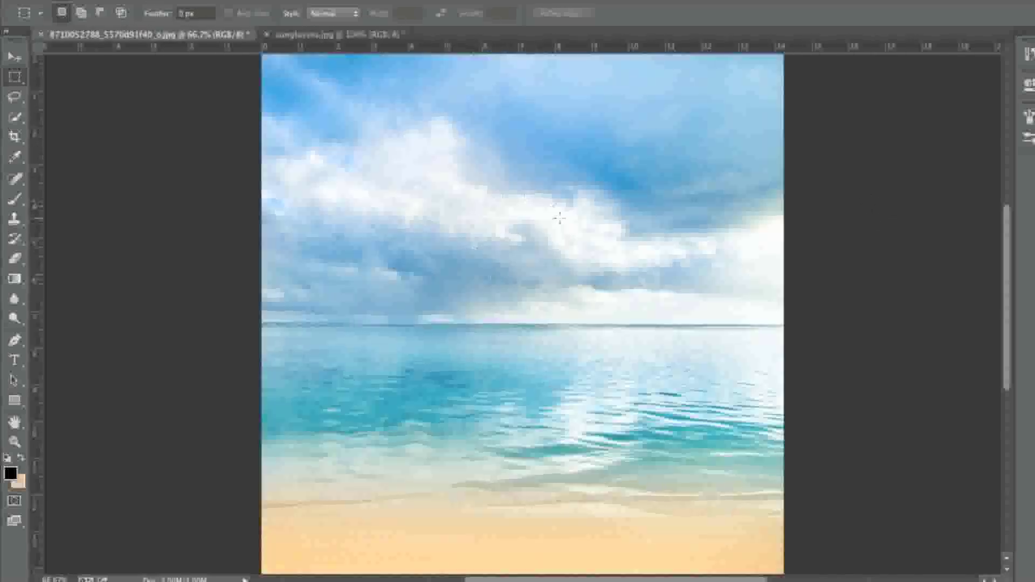
pyautogui.click(333, 35)
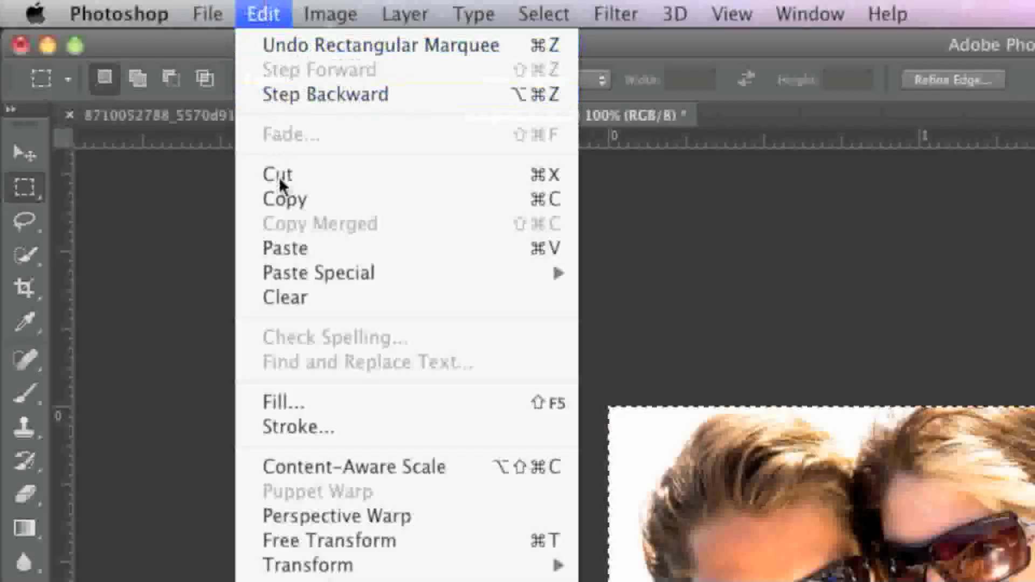
pyautogui.click(285, 197)
pyautogui.click(280, 124)
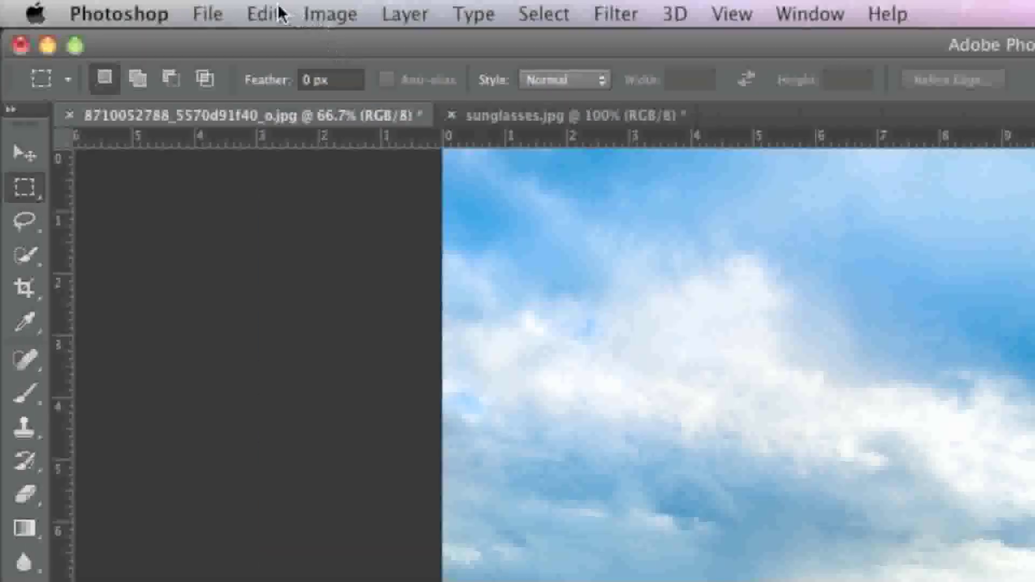
pyautogui.click(277, 13)
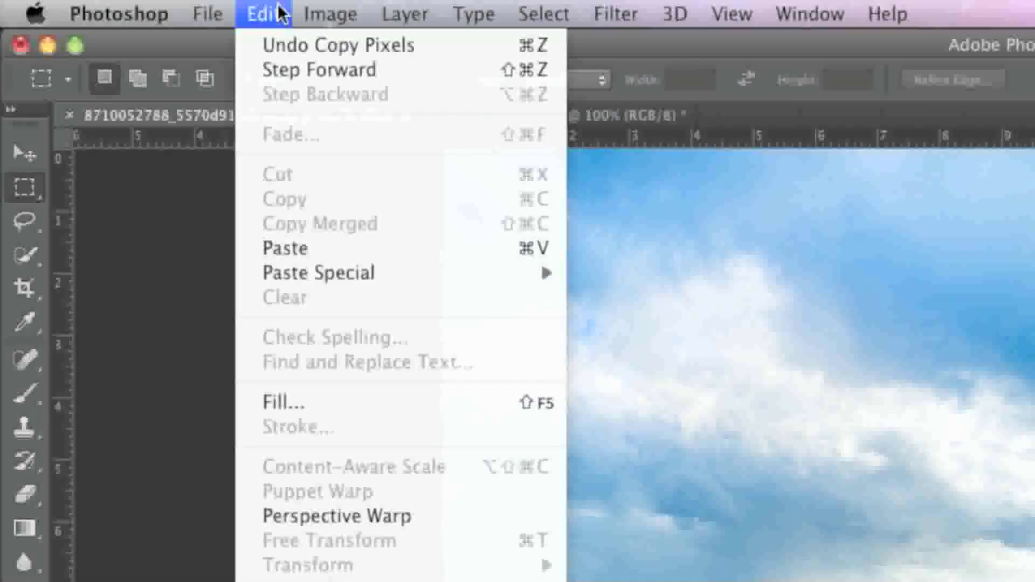
pyautogui.click(312, 247)
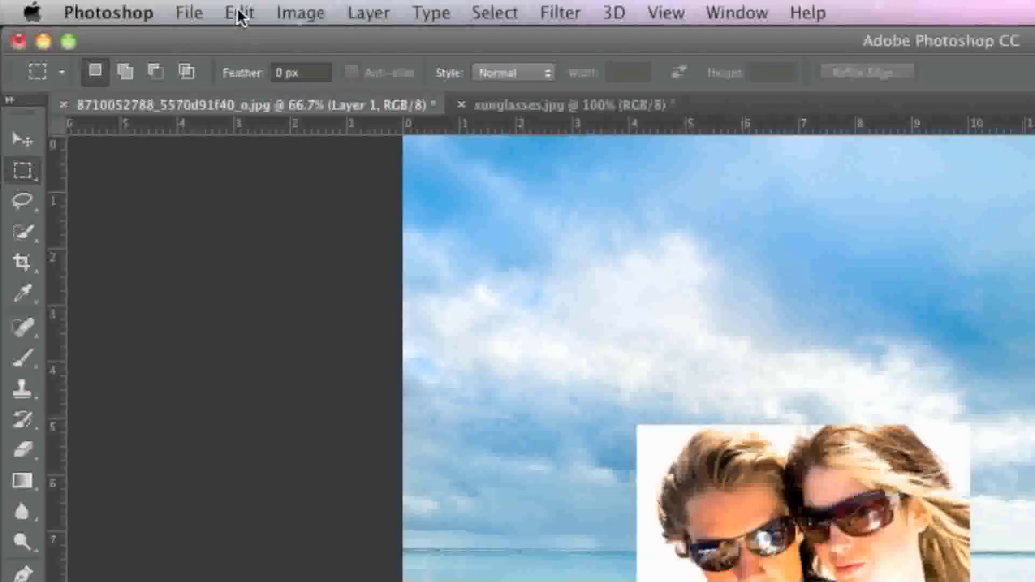
pyautogui.click(156, 0)
# - Scale the pasted couple photo to about 242% so it spans the canvas width
pyautogui.moveTo(197, 304)
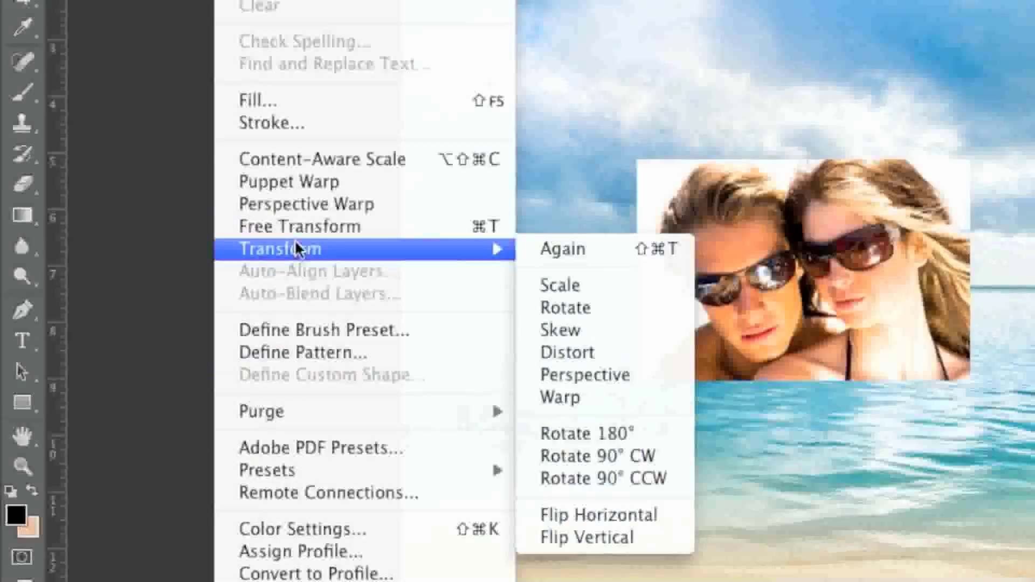
pyautogui.click(622, 291)
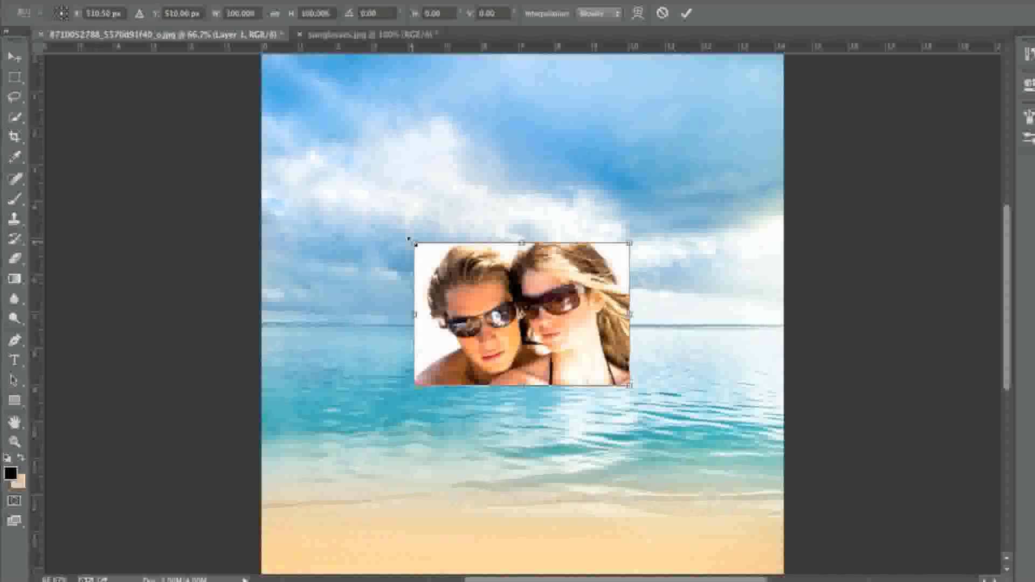
pyautogui.moveTo(409, 238); pyautogui.dragTo(275, 118)
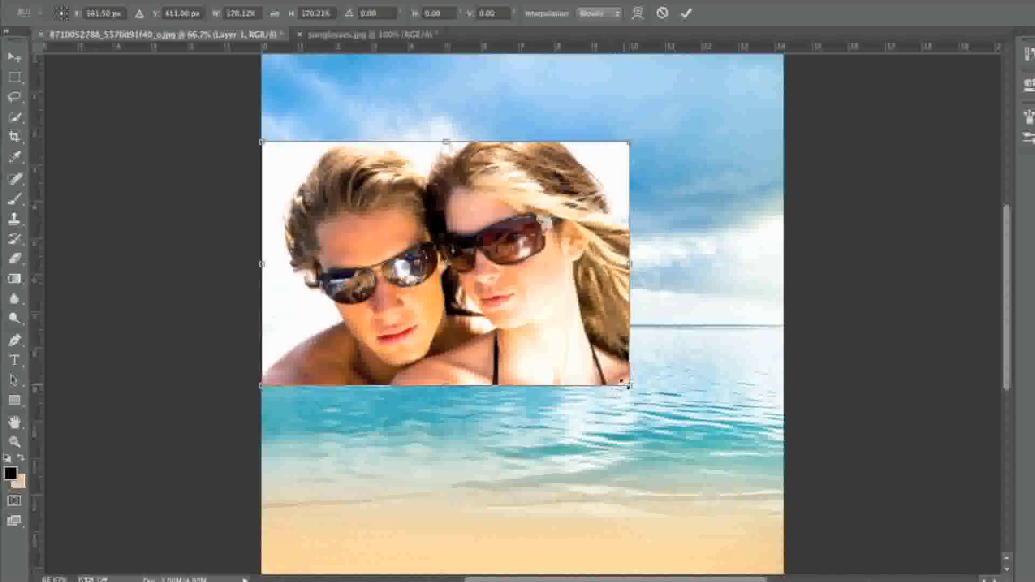
pyautogui.moveTo(625, 383); pyautogui.dragTo(769, 504)
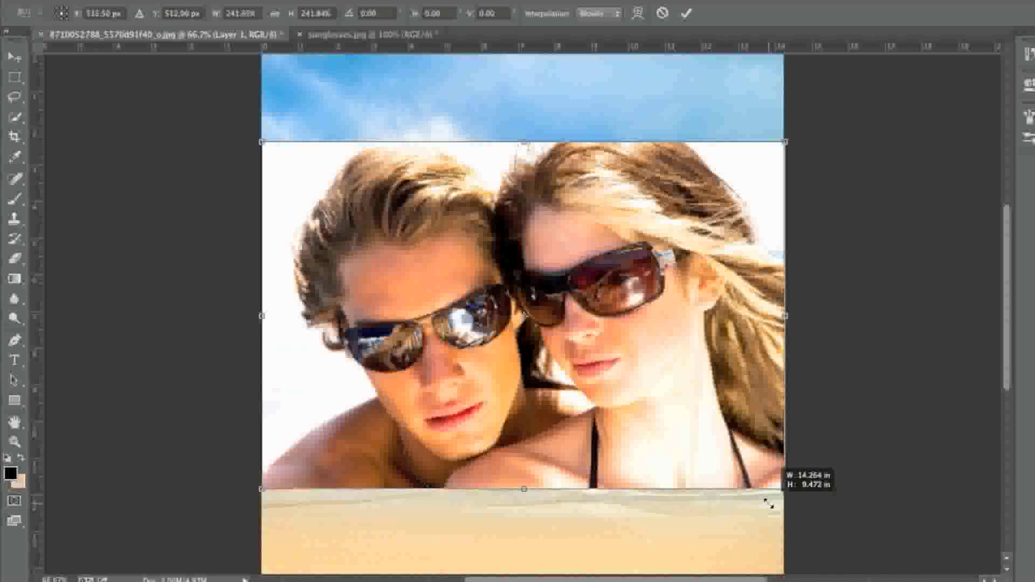
pyautogui.moveTo(768, 504); pyautogui.dragTo(768, 504)
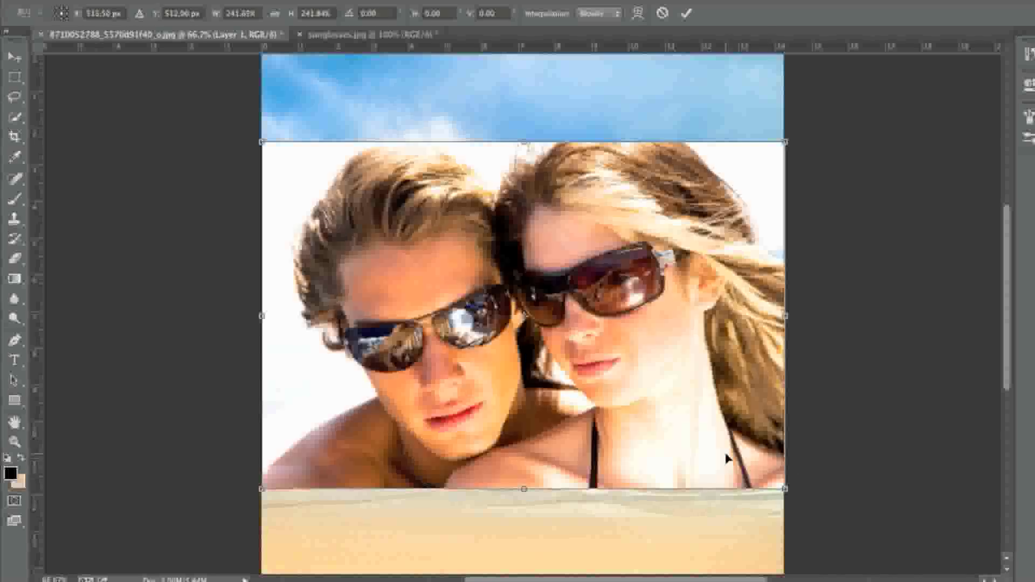
pyautogui.press('Return')
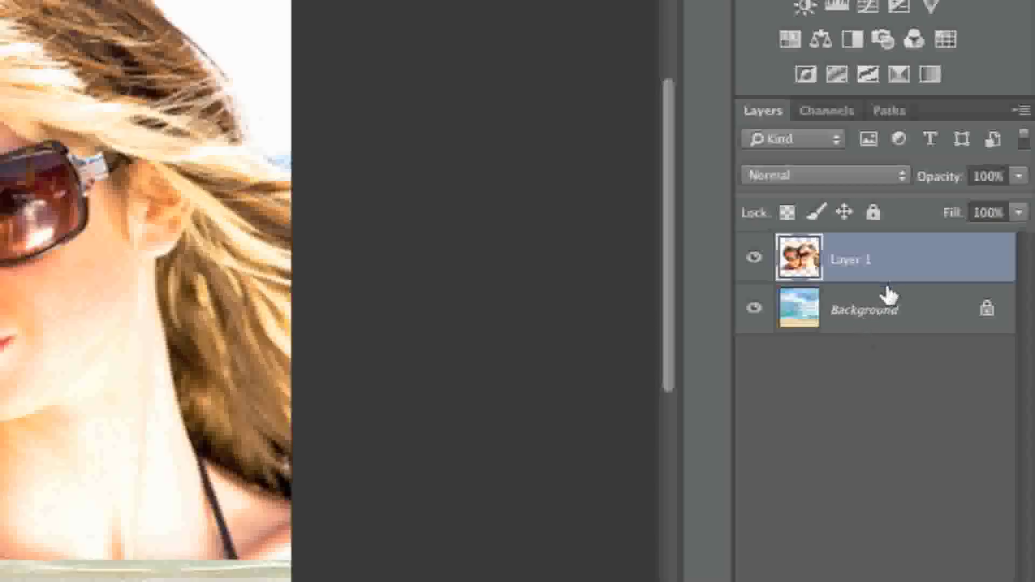
# - Align the couple photo layer to the Background's vertical and horizontal centres
pyautogui.keyDown('shift'); pyautogui.click(876, 312); pyautogui.keyUp('shift')
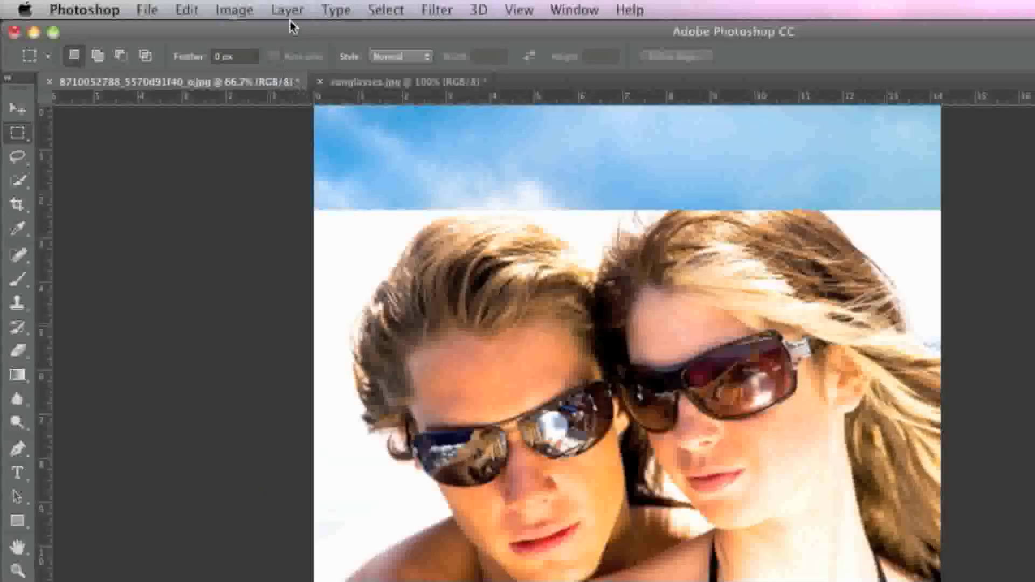
pyautogui.click(287, 10)
pyautogui.moveTo(351, 503)
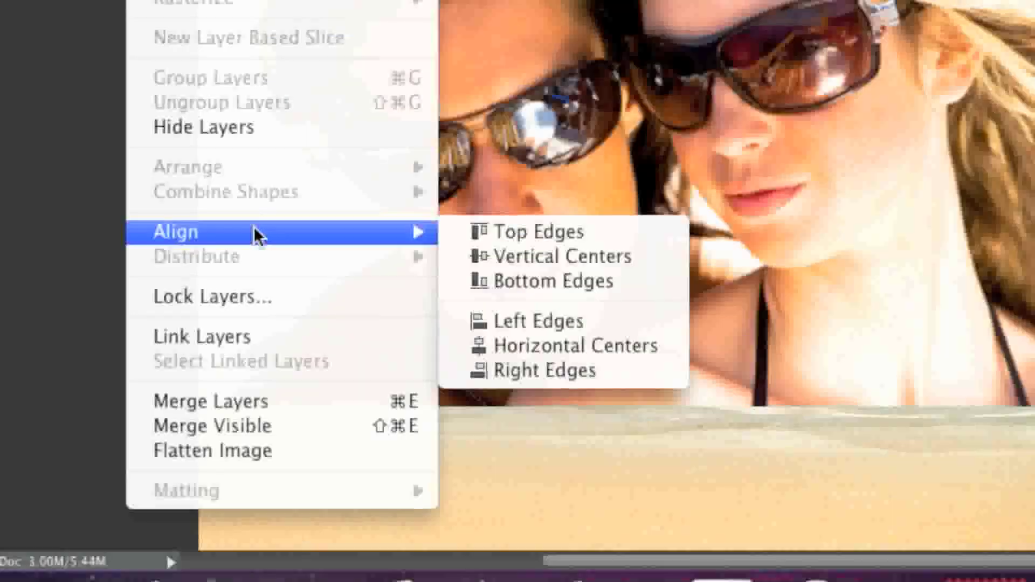
pyautogui.click(550, 257)
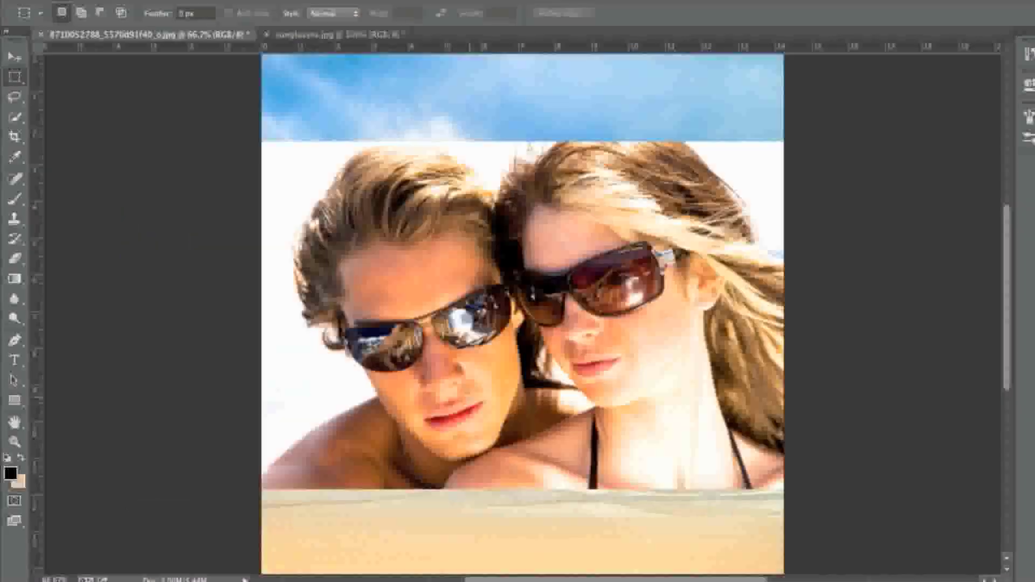
pyautogui.click(300, 9)
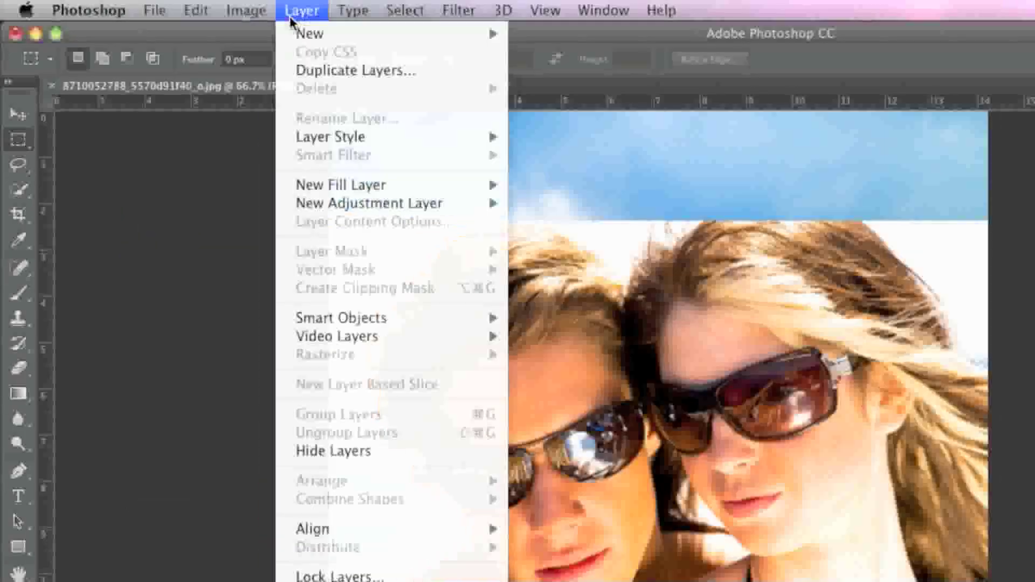
pyautogui.moveTo(389, 533)
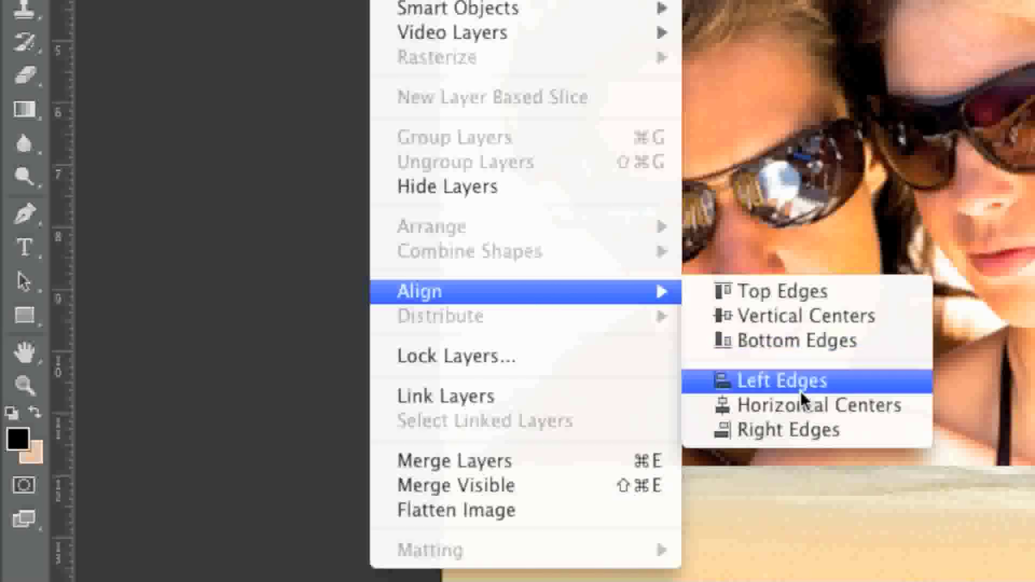
pyautogui.click(811, 405)
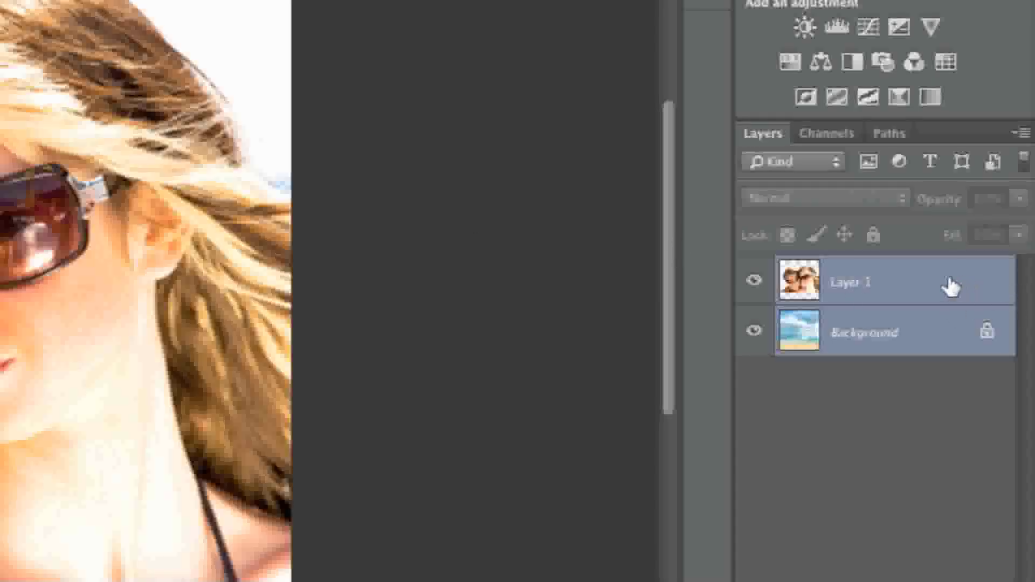
# - Select Layer 1 alone and drag its opacity down to 66%
pyautogui.click(946, 289)
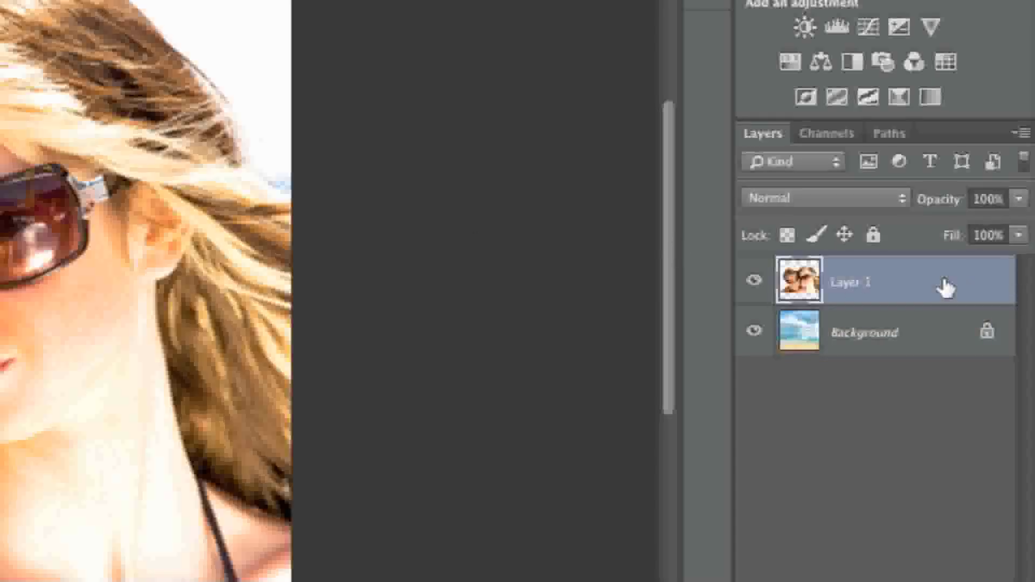
pyautogui.click(1018, 199)
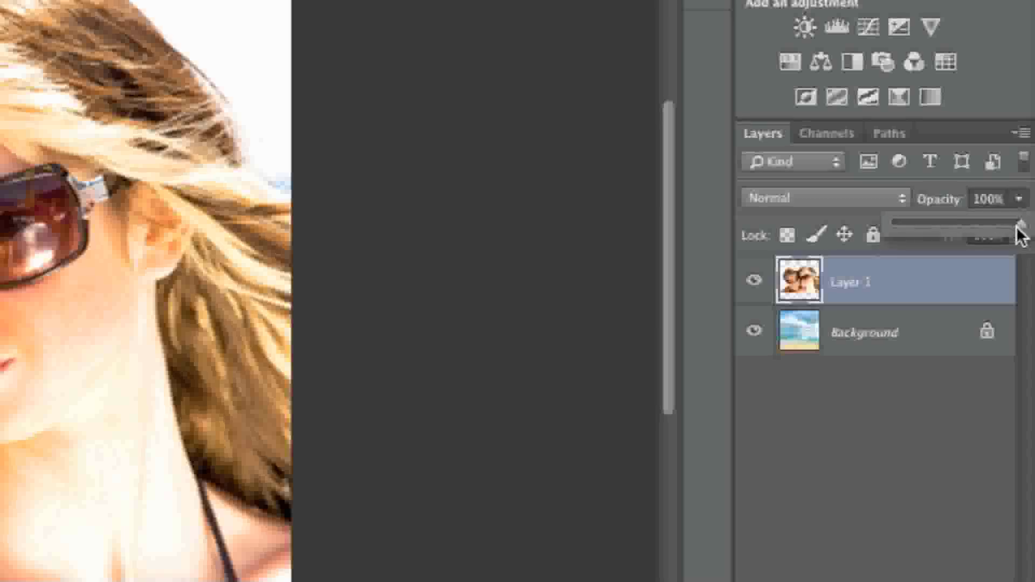
pyautogui.moveTo(1020, 236); pyautogui.dragTo(981, 236)
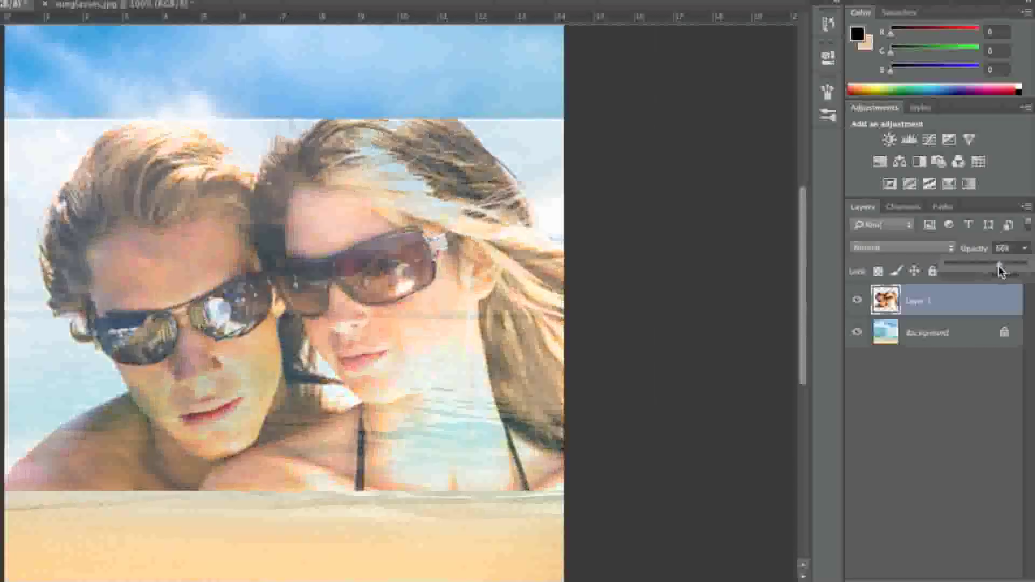
pyautogui.moveTo(999, 270); pyautogui.dragTo(1000, 271)
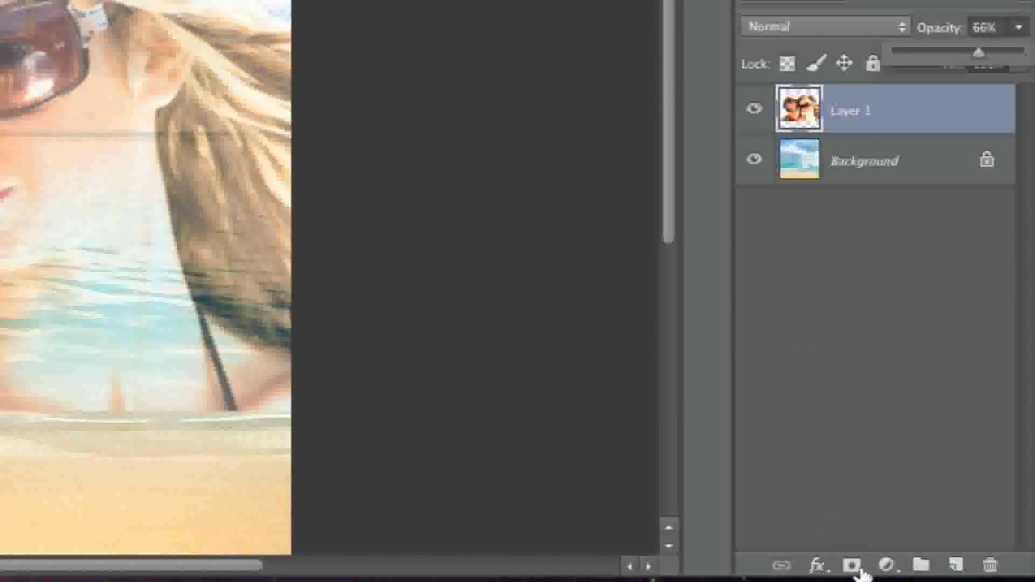
# - Add a white layer mask to Layer 1 and set a soft 101 px brush at 90% opacity
pyautogui.click(852, 565)
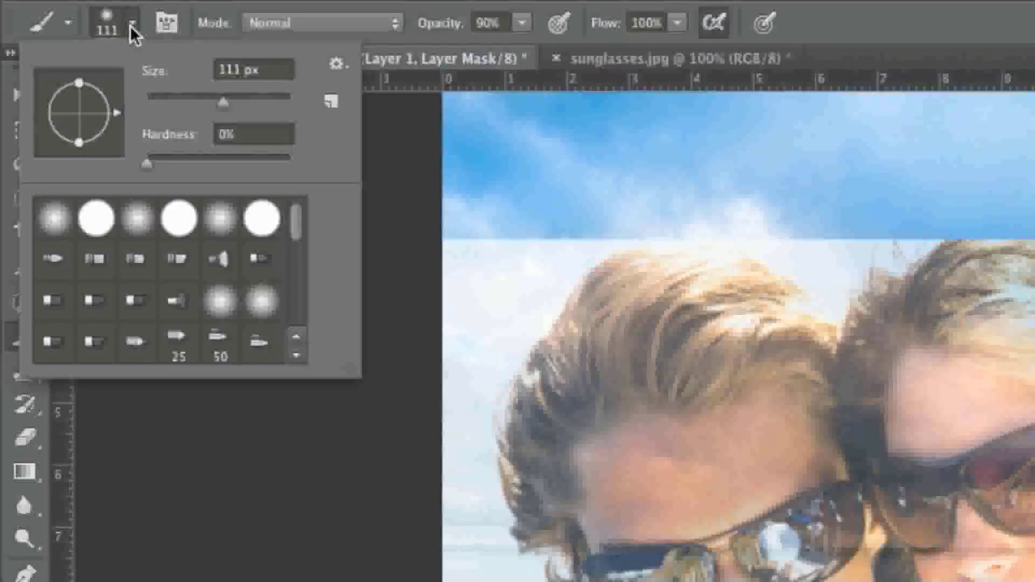
pyautogui.moveTo(219, 102); pyautogui.dragTo(219, 106)
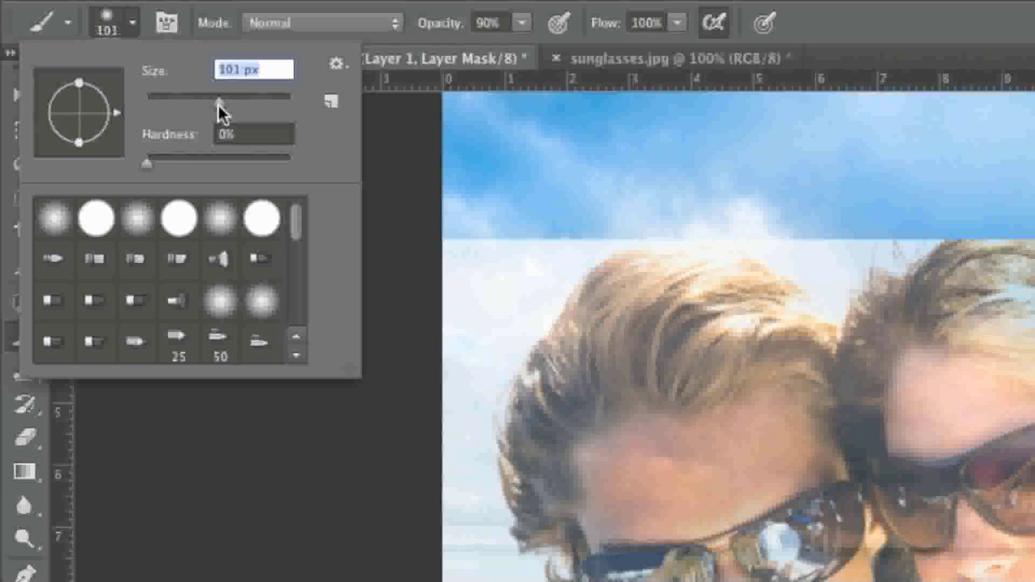
pyautogui.click(519, 6)
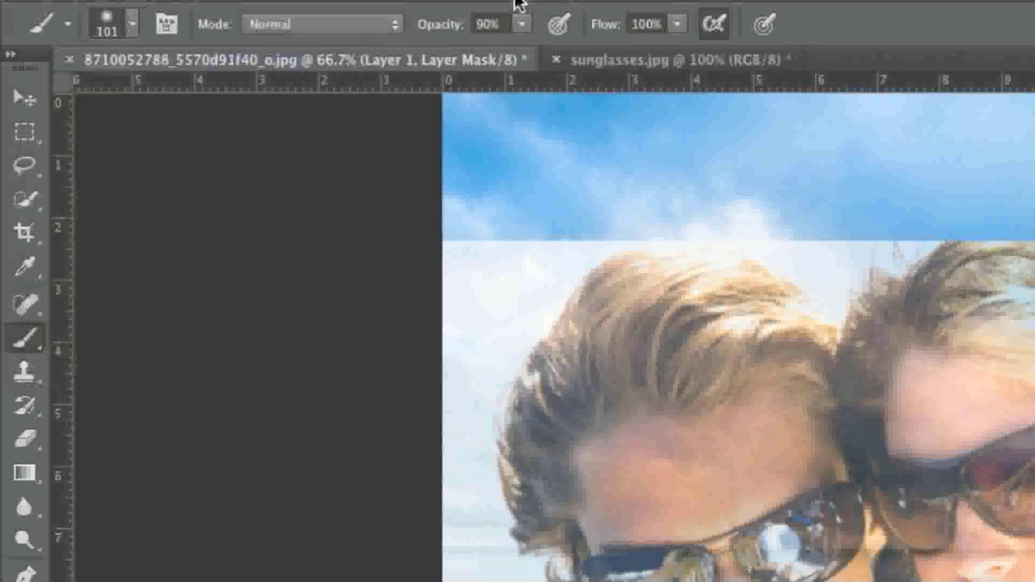
pyautogui.click(524, 24)
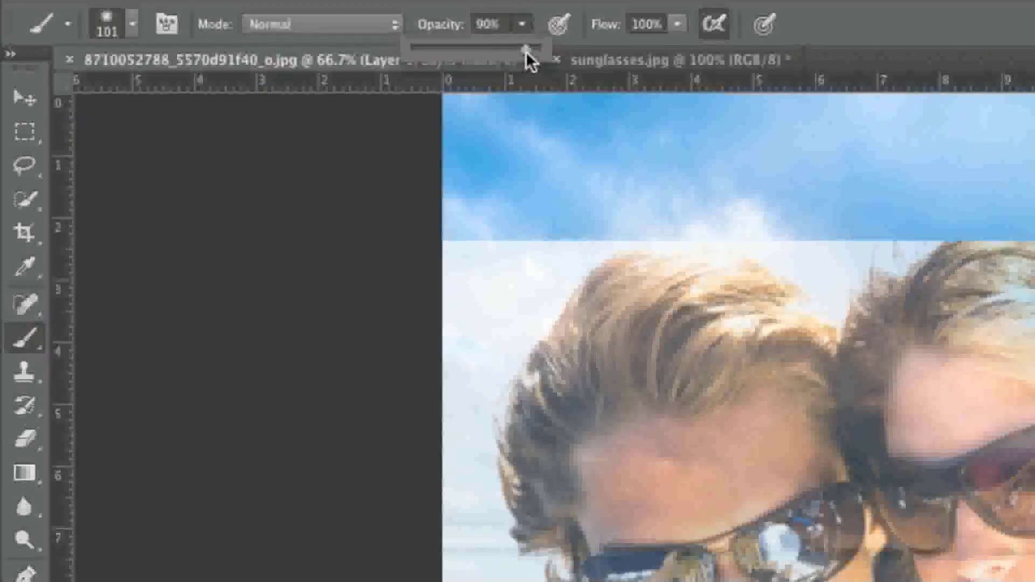
pyautogui.click(715, 27)
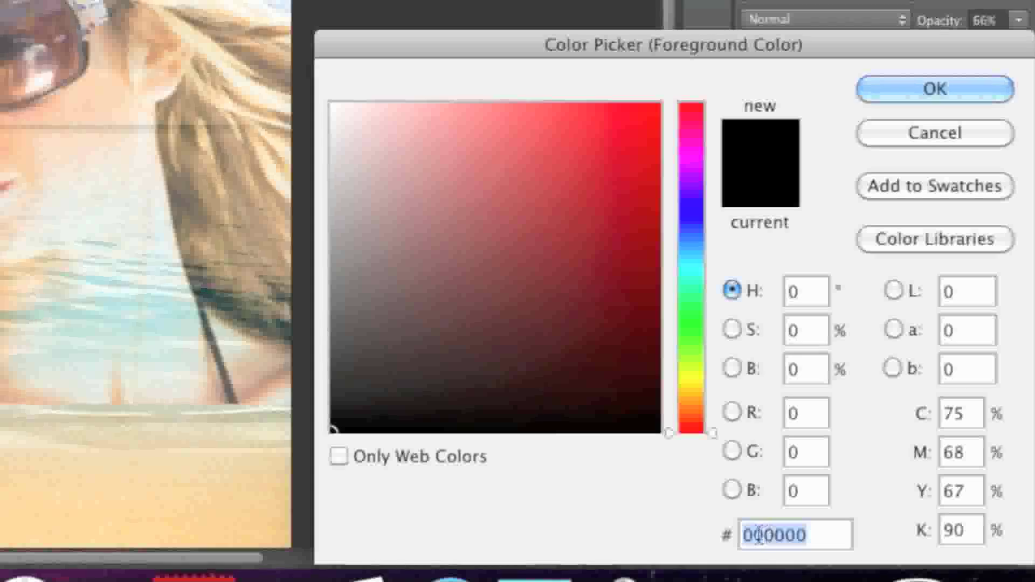
# - Confirm black as the foreground painting colour in the Color Picker
pyautogui.click(892, 96)
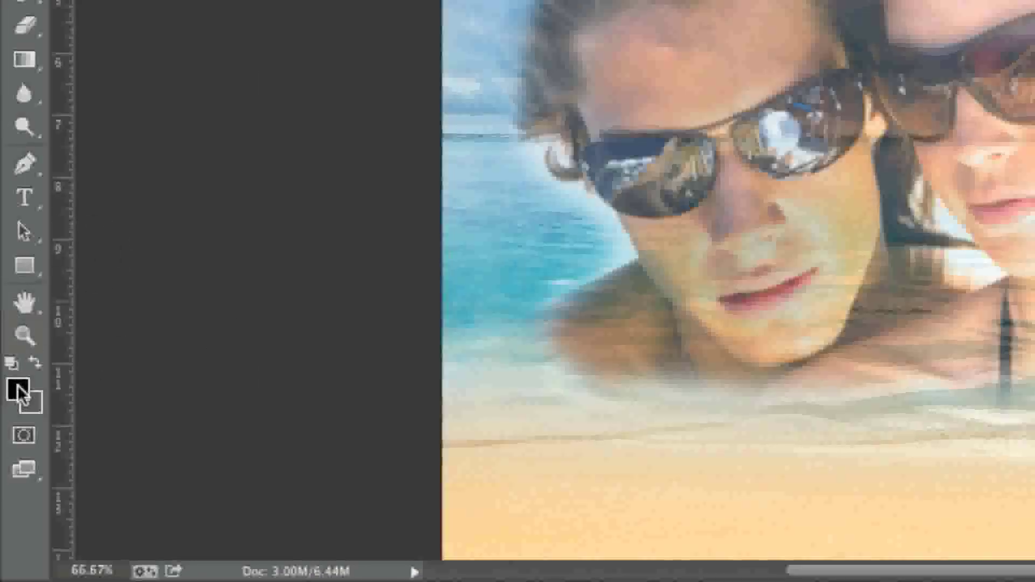
# - Set the foreground colour to white (ffffff) and paint the man's shoulders back on the mask
pyautogui.click(20, 390)
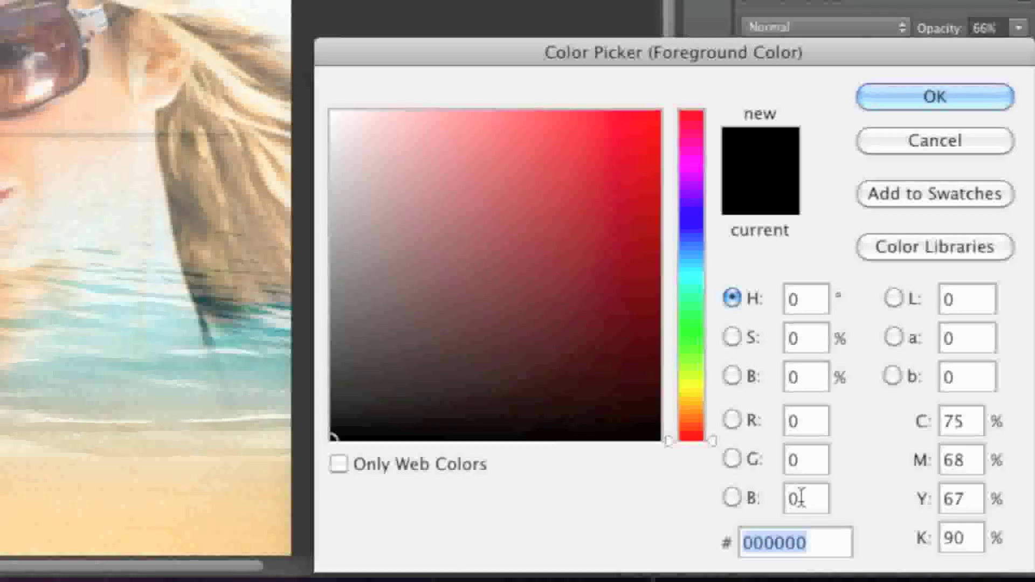
pyautogui.write('ffffff')
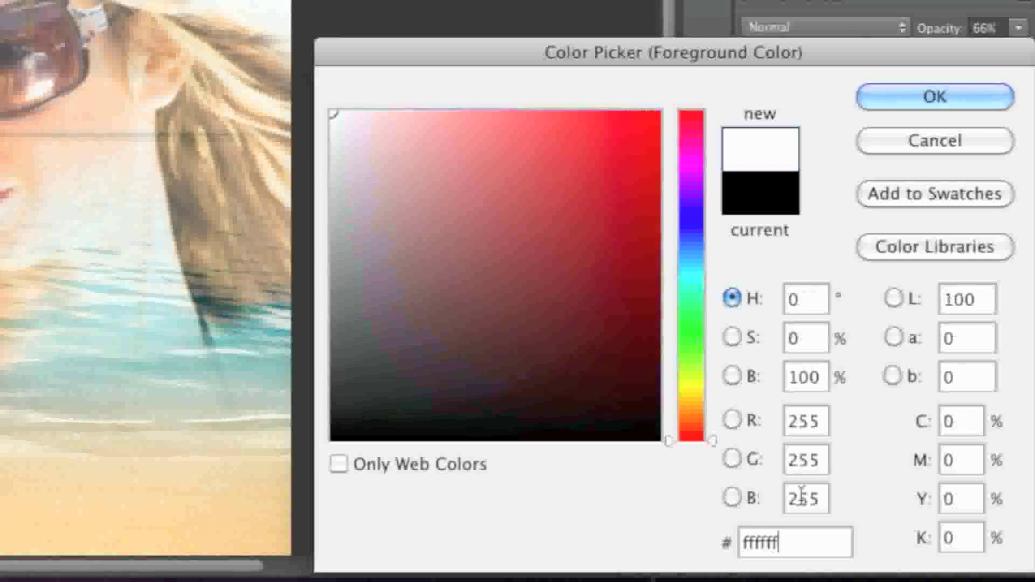
pyautogui.click(878, 105)
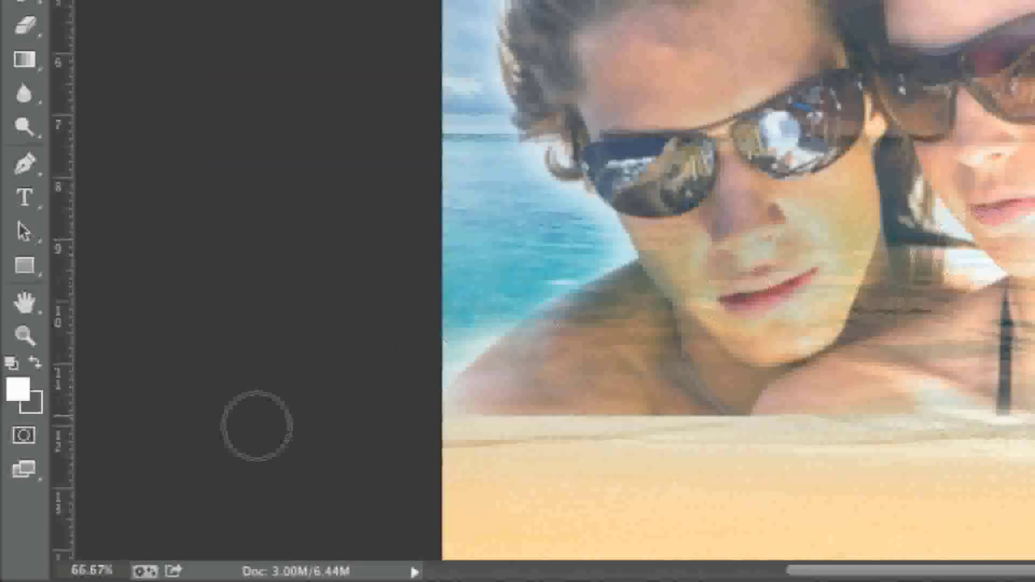
pyautogui.click(24, 393)
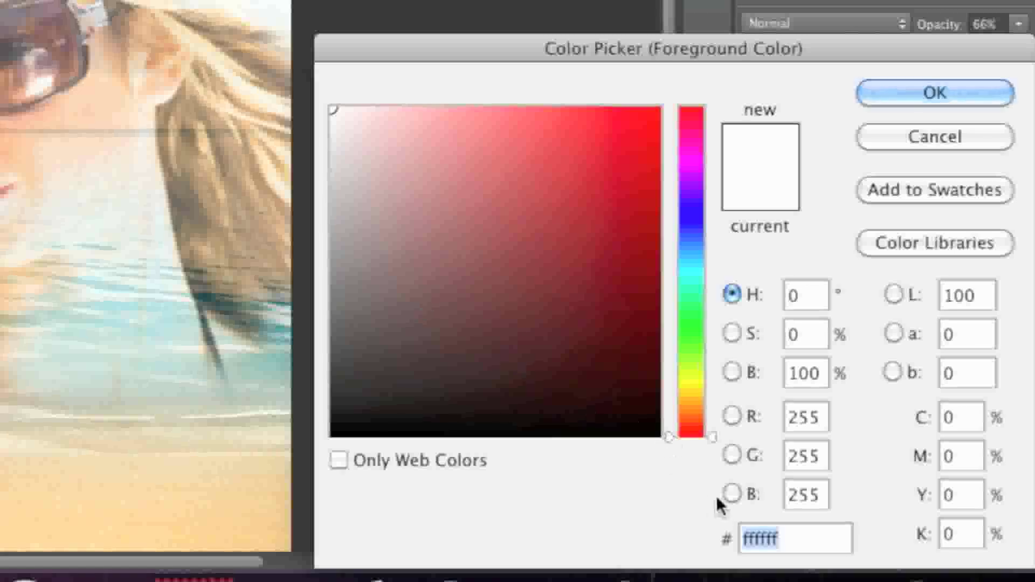
# - Enter 000000 as the new foreground colour to switch back to black
pyautogui.write('000000')
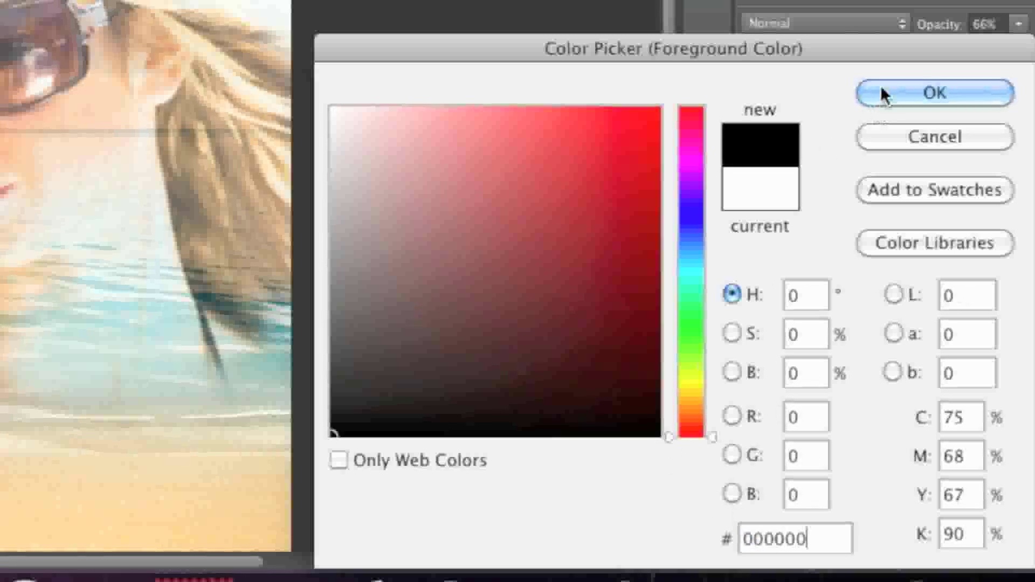